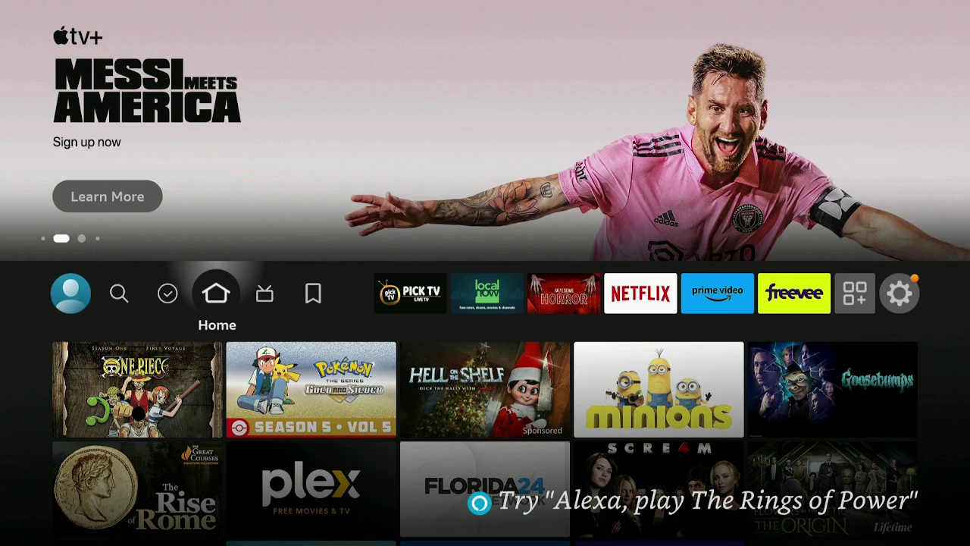
Step: Search for Downloader by entering D and choosing the Downloader suggestion
key(Left)
key(Left)
key(Down)
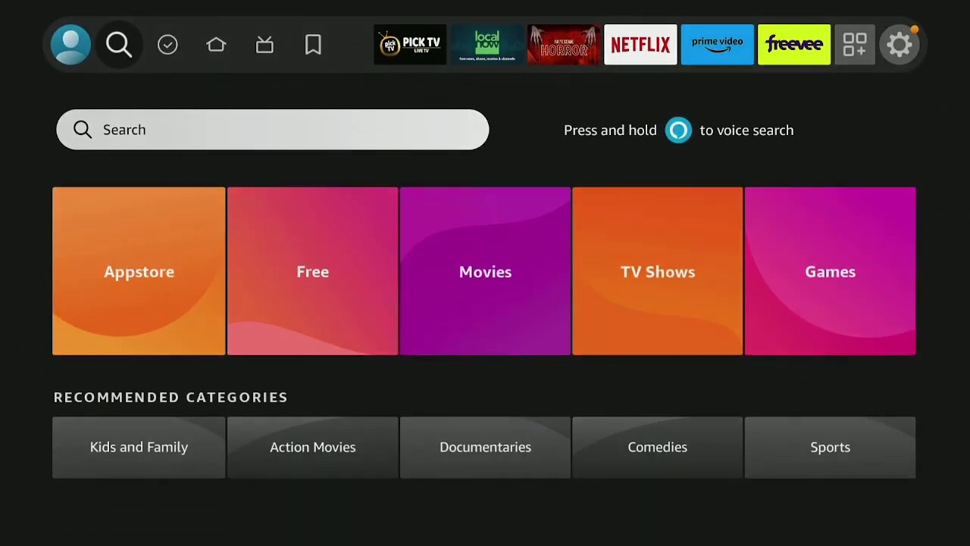
key(Return)
key(Right)
key(Right)
key(Return)
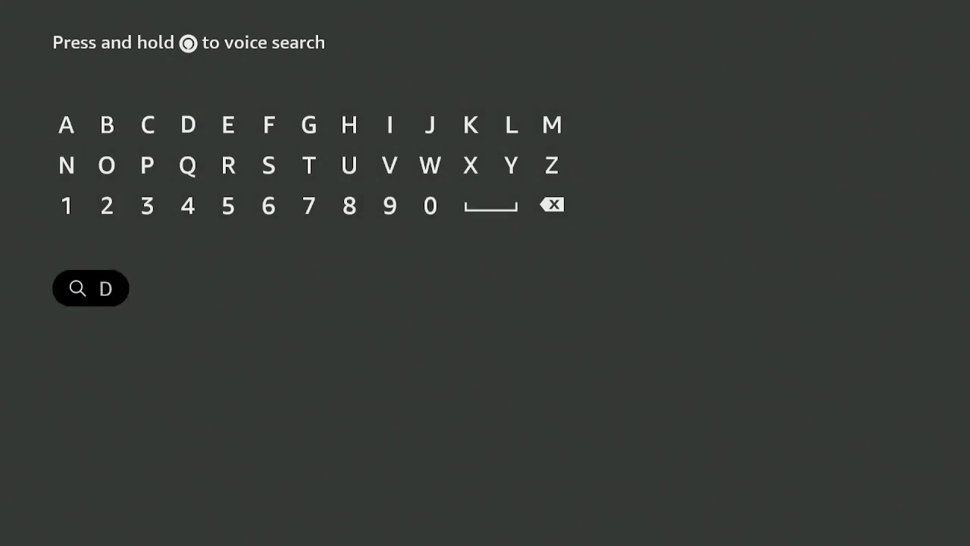
key(Down)
key(Down)
key(Down)
key(Down)
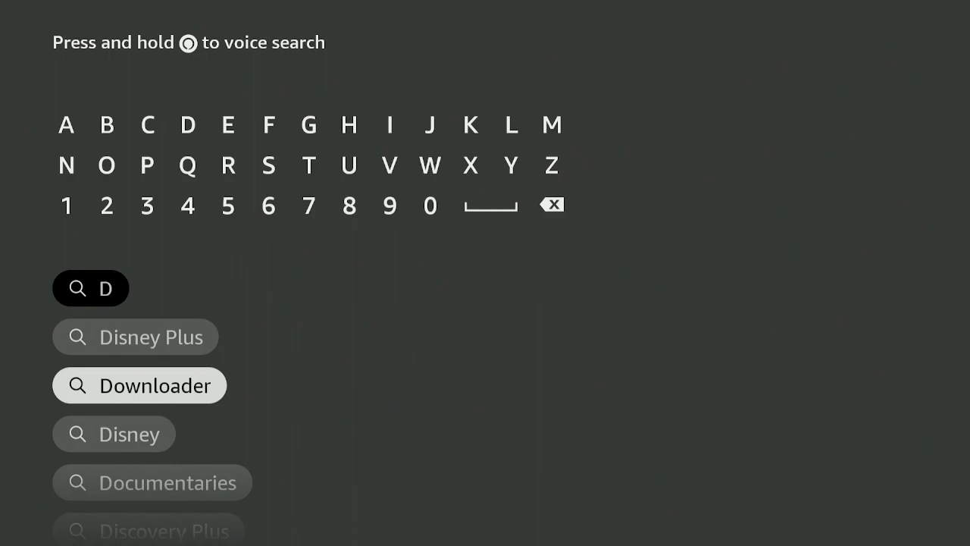
key(Return)
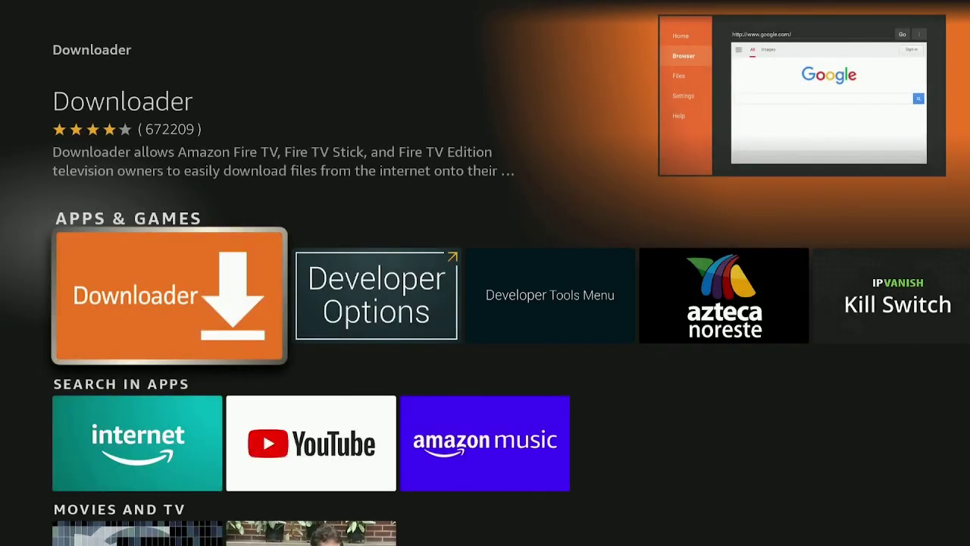
Step: Download and install Downloader from its store page, then launch it
key(Return)
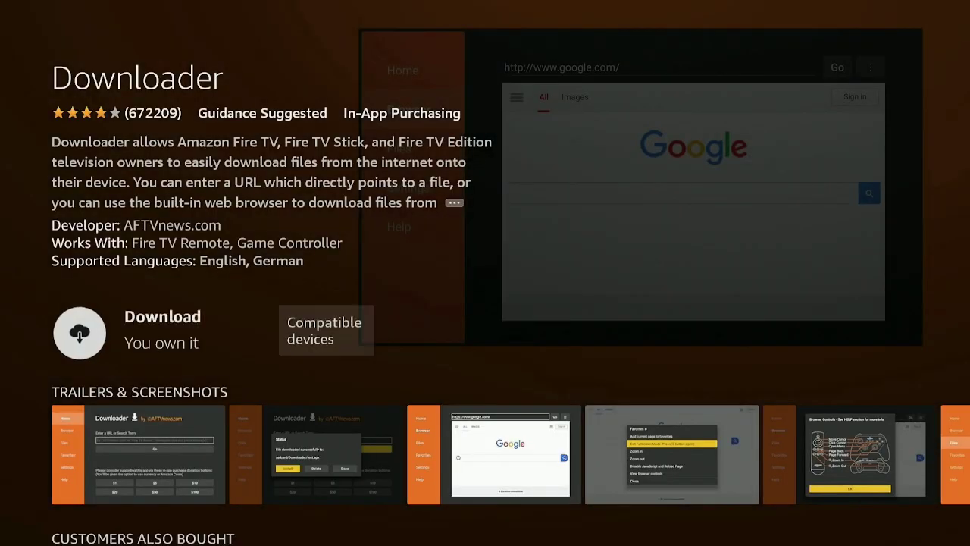
key(Return)
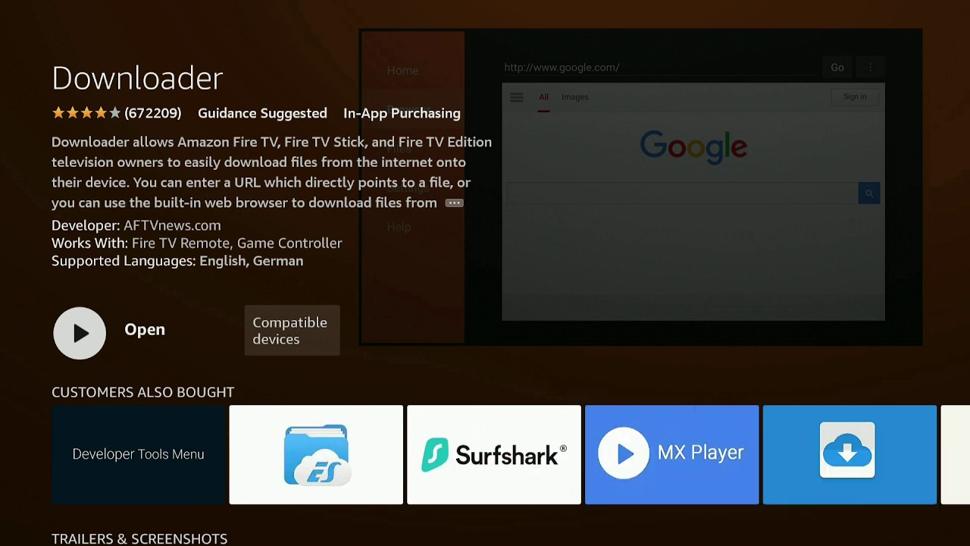
key(Return)
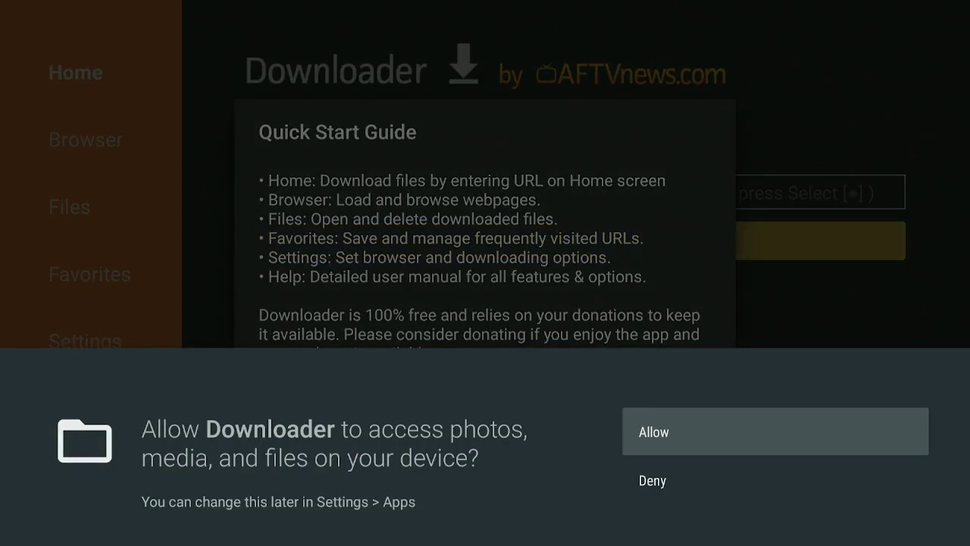
Step: Grant Downloader access to media and files, and close the Quick Start Guide
key(Return)
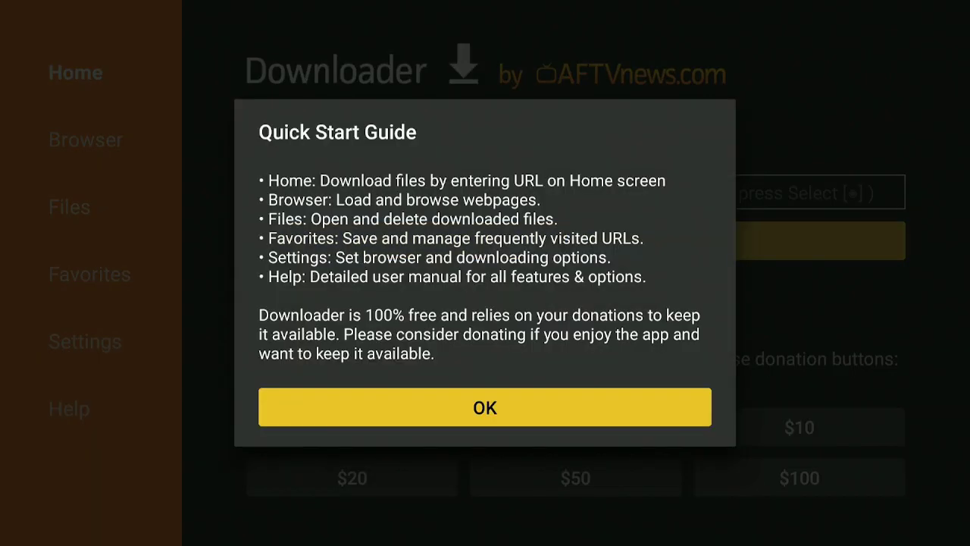
key(Return)
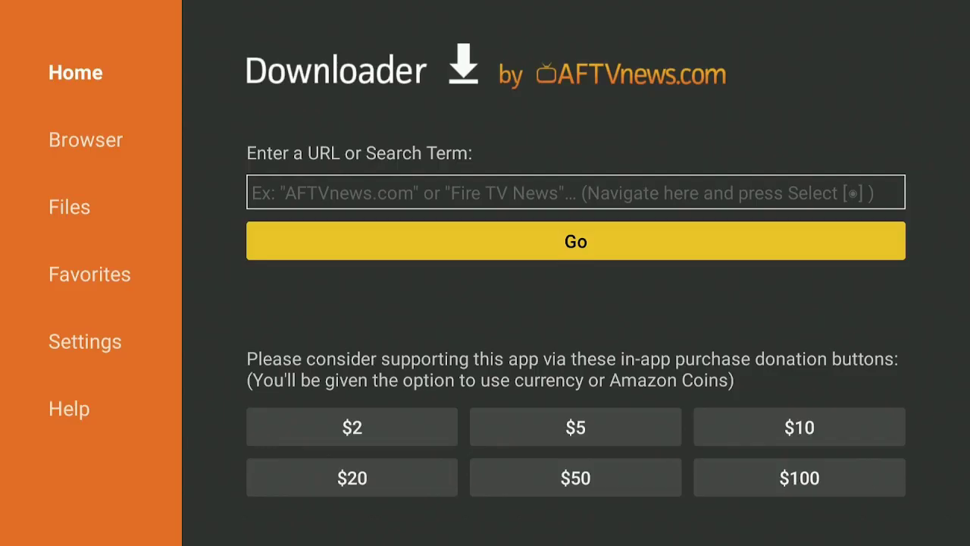
key(Up)
key(Return)
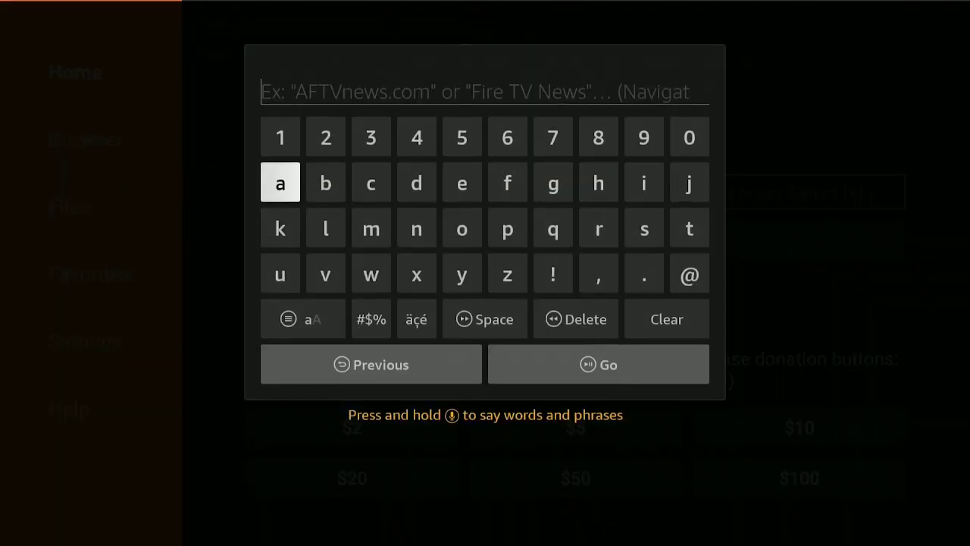
Step: Enter kodi.tv in Downloader's URL box and load the site
key(Down)
key(Return)
key(Right)
key(Right)
key(Right)
key(Right)
key(Return)
key(Up)
key(Left)
key(Return)
key(Right)
key(Right)
key(Right)
key(Right)
key(Right)
key(Return)
key(Down)
key(Down)
key(Return)
key(Up)
key(Right)
key(Return)
key(Right)
key(Down)
key(Down)
key(Up)
key(Right)
key(Return)
key(Down)
key(Down)
key(Right)
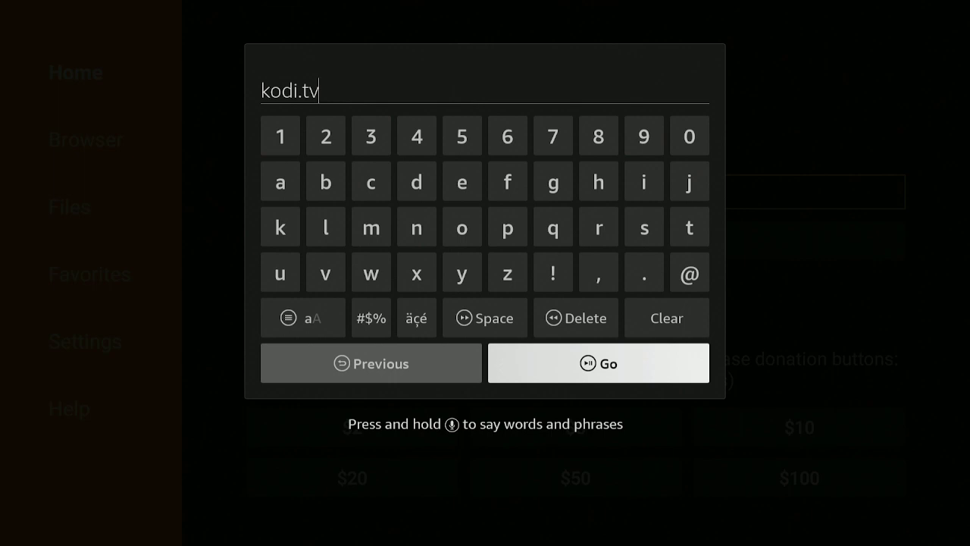
key(Return)
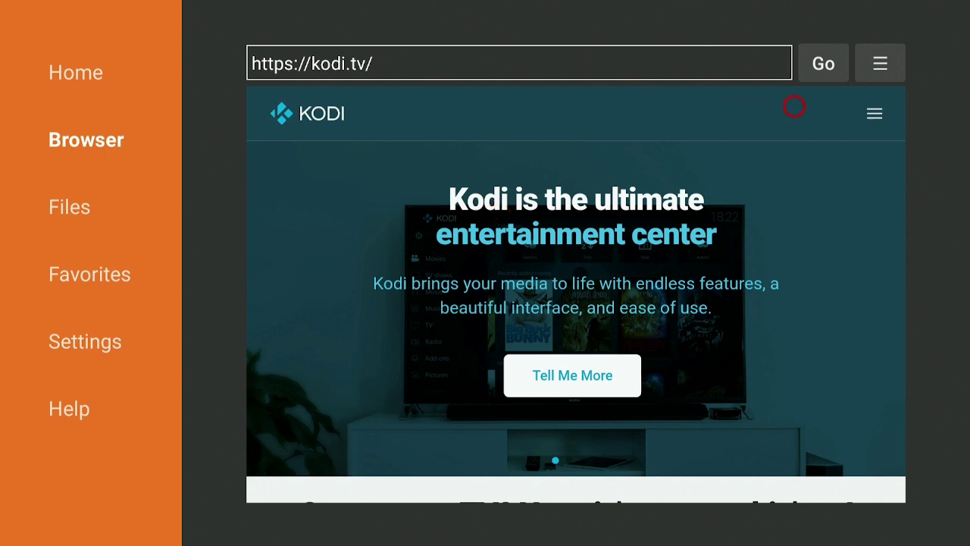
Step: Use the Kodi site menu to reach Download, then pick the Android platform
click(873, 112)
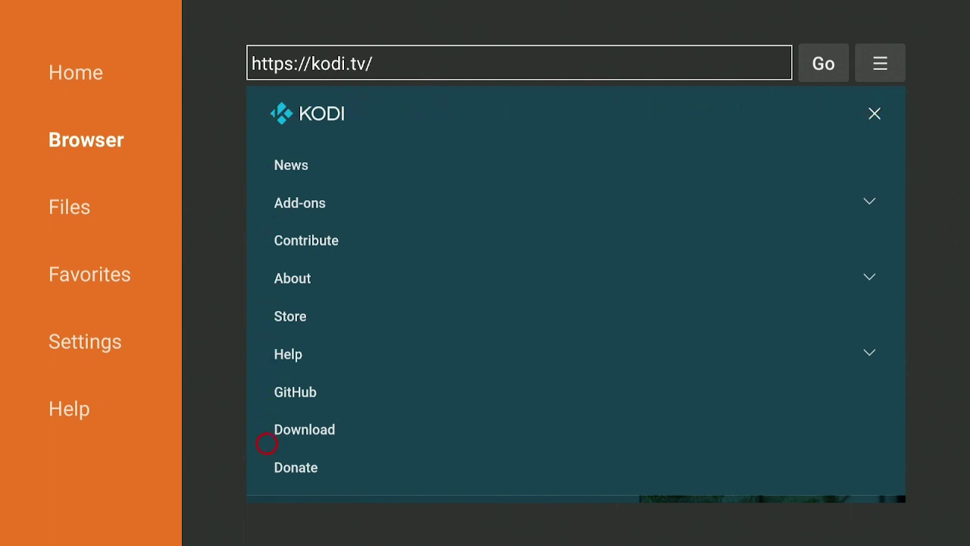
click(317, 447)
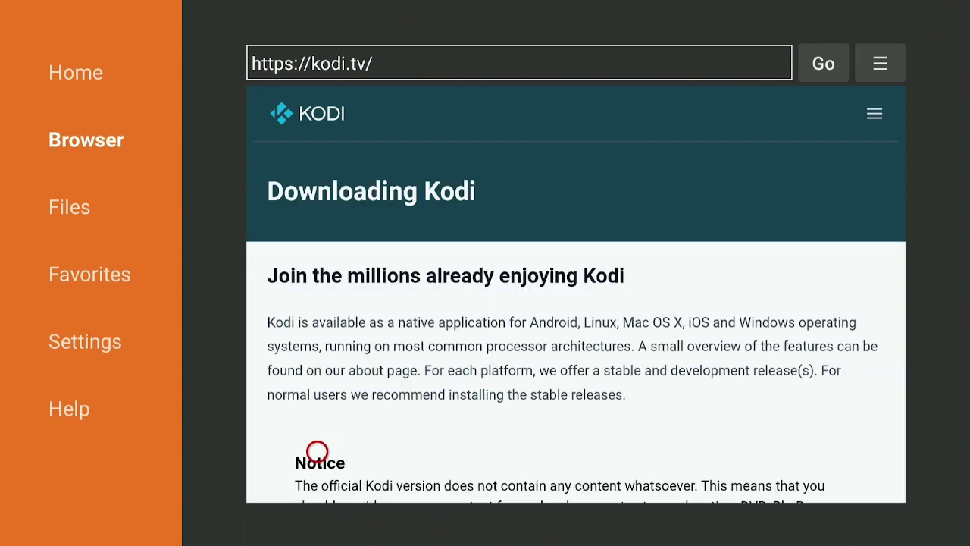
scroll(316, 451, down, 10)
scroll(317, 482, down, 5)
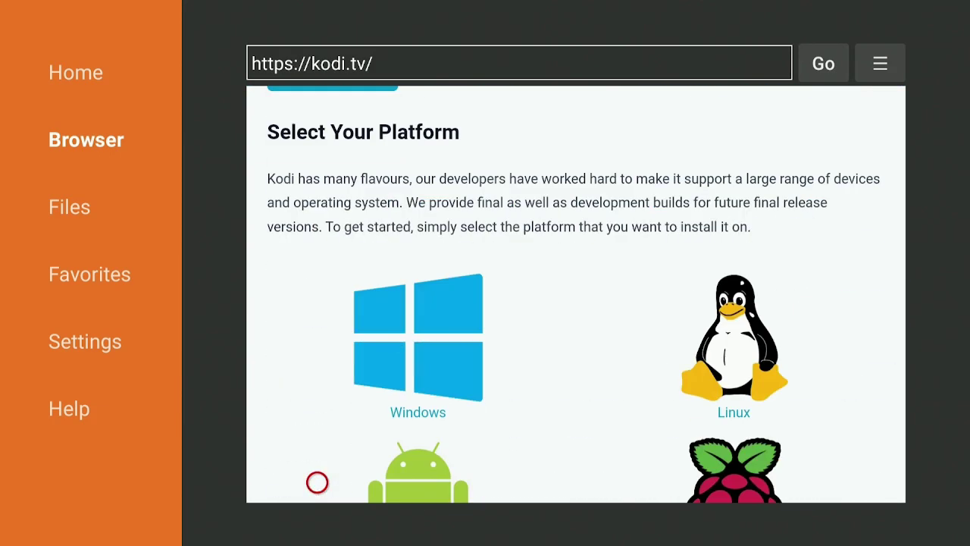
scroll(317, 482, down, 5)
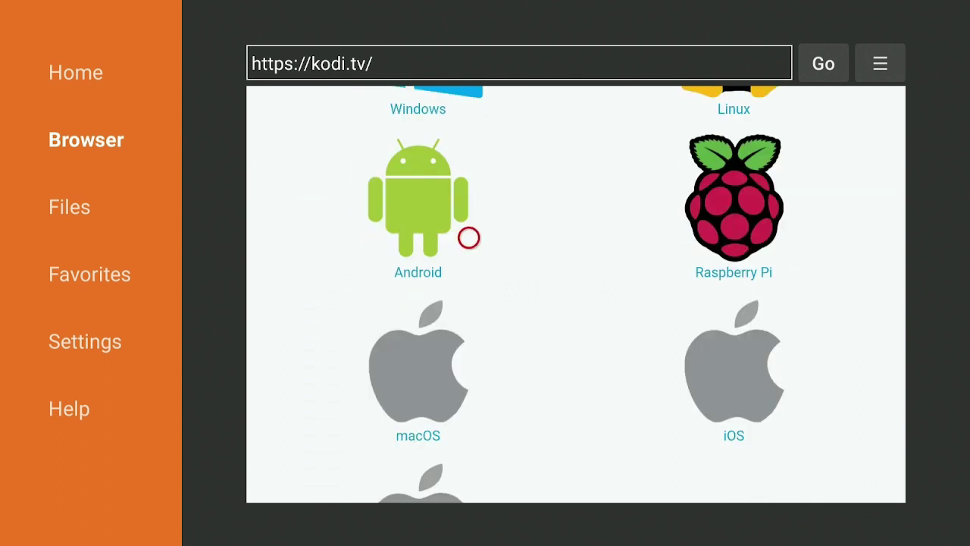
click(435, 238)
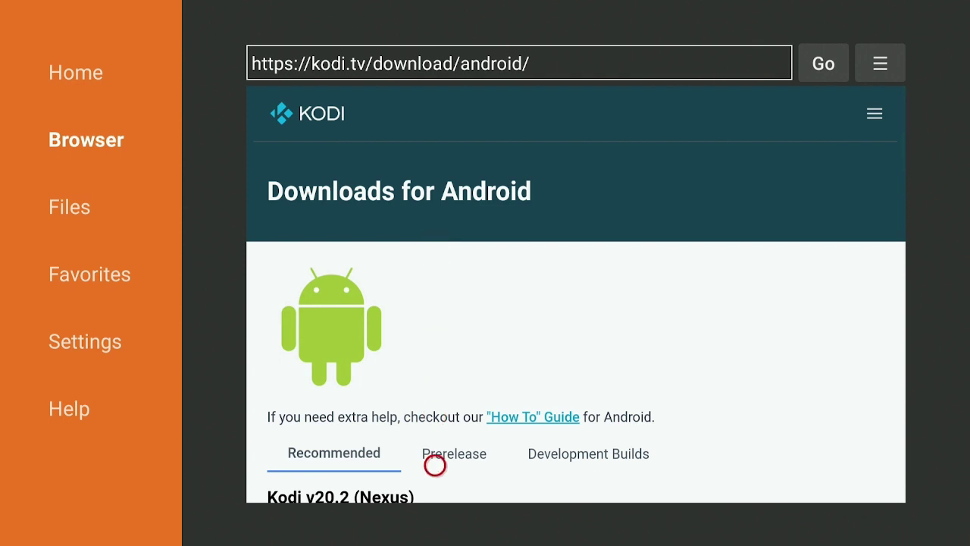
Step: Switch to the Prerelease tab and download the Kodi v21 Omega ARMV7A (32BIT) build
scroll(432, 480, down, 2)
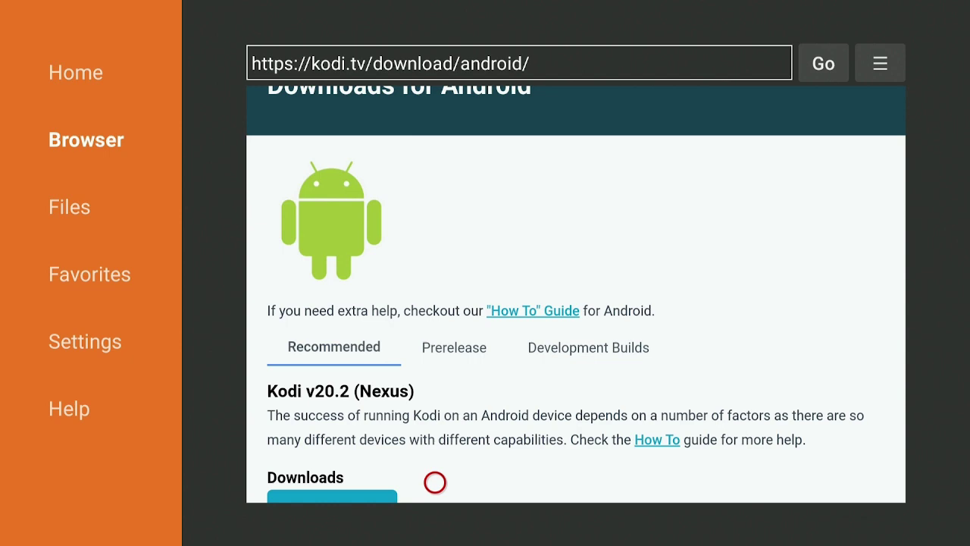
scroll(435, 482, down, 5)
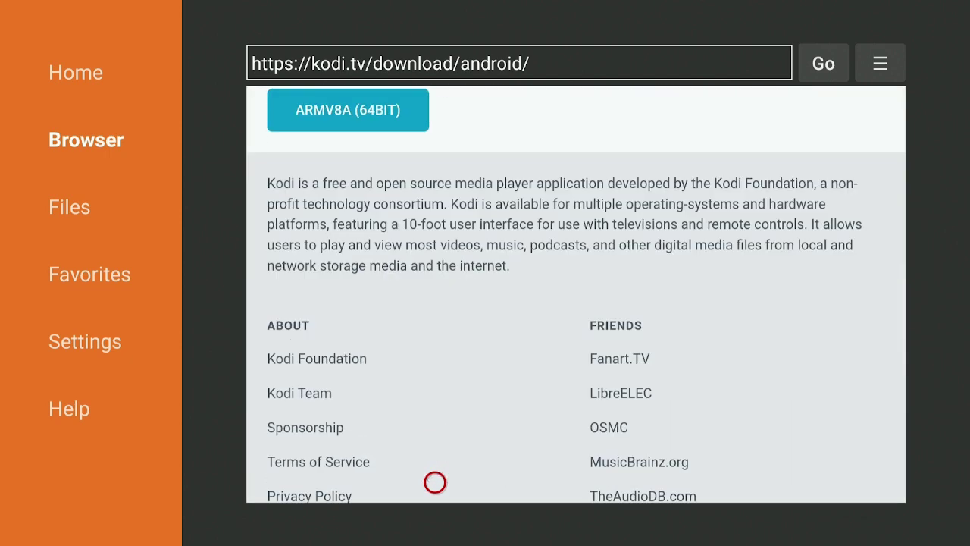
scroll(433, 106, up, 7)
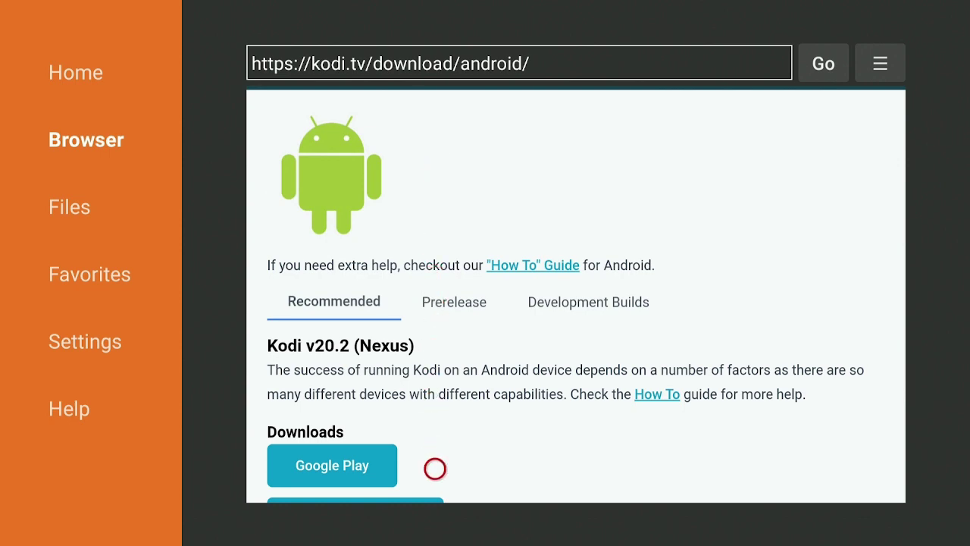
scroll(433, 480, down, 4)
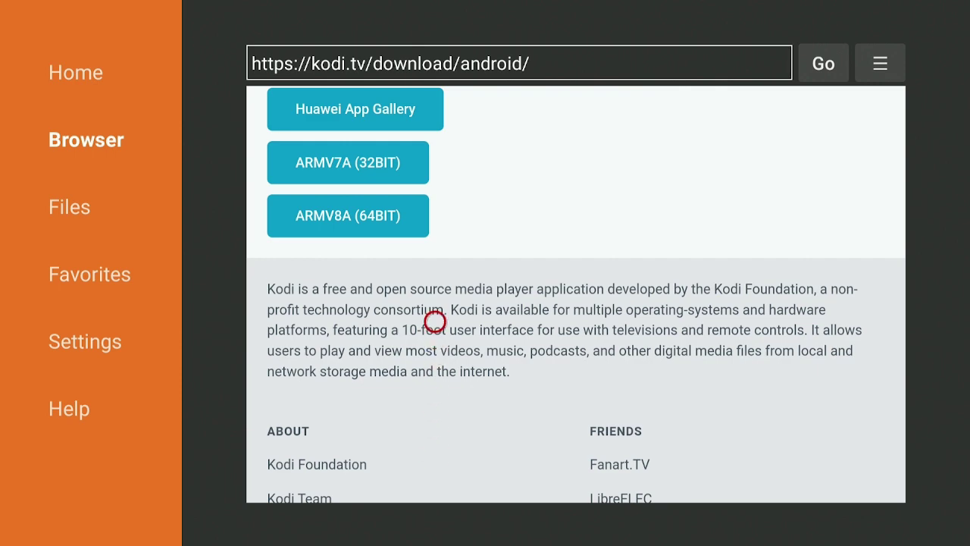
scroll(435, 106, up, 2)
scroll(435, 107, up, 5)
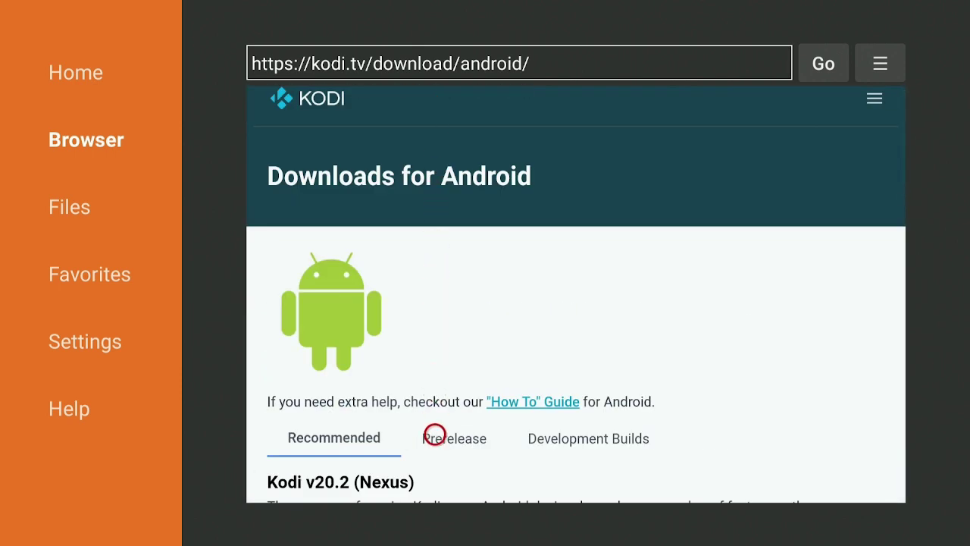
click(435, 435)
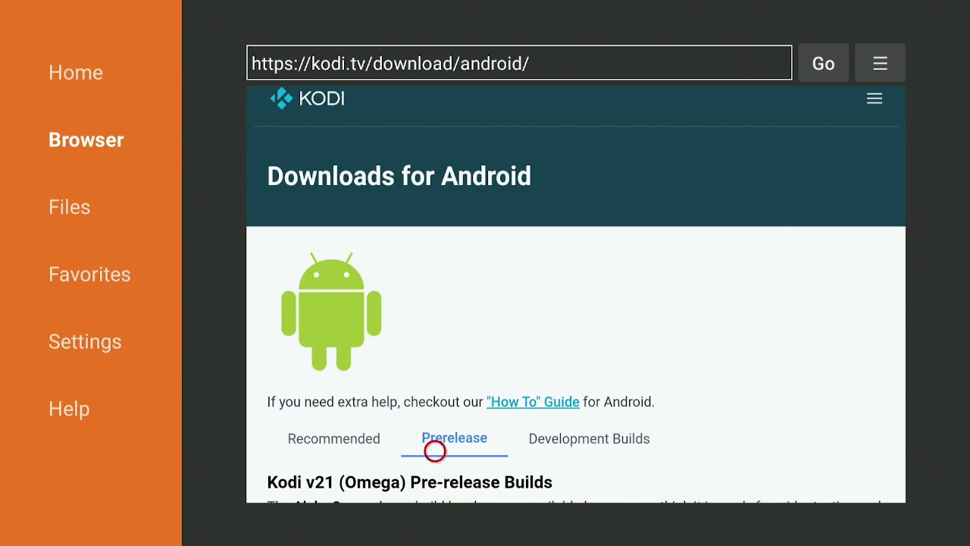
scroll(435, 482, down, 2)
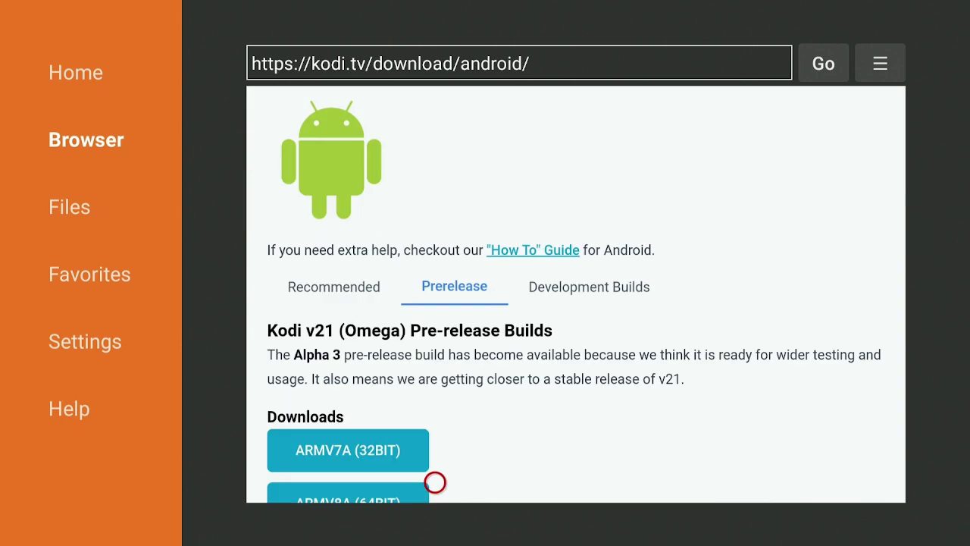
scroll(435, 482, down, 3)
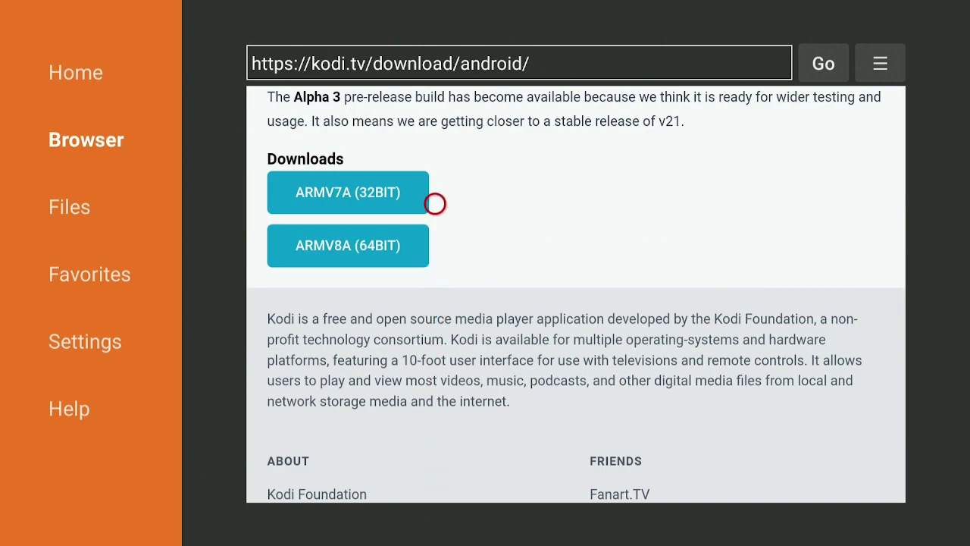
click(376, 203)
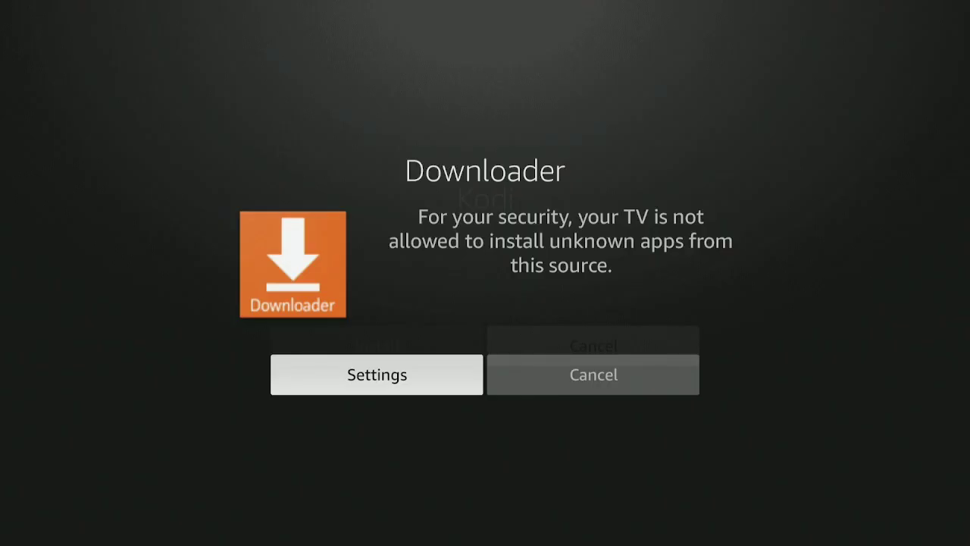
Step: From the blocked-install warning, open settings to permit unknown app installs
key(Return)
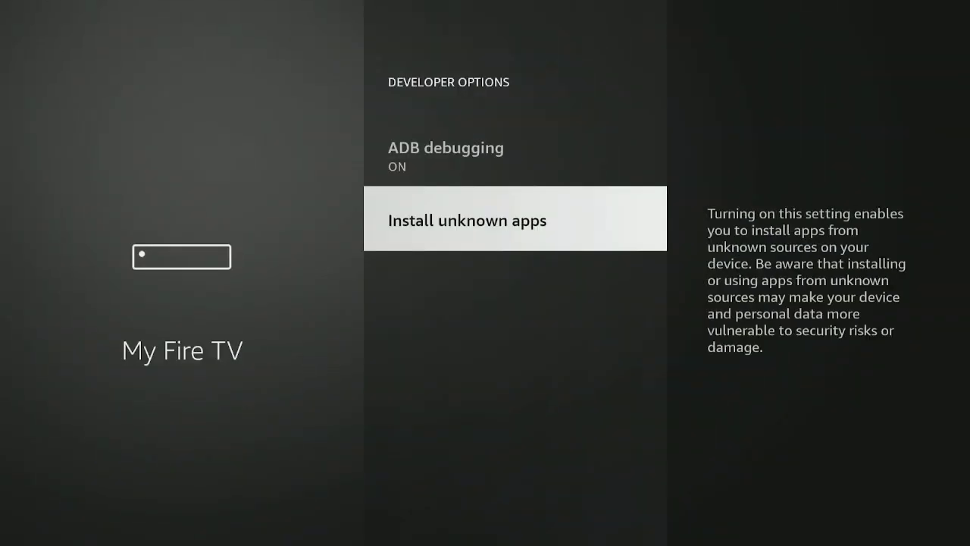
Step: Turn Install unknown apps ON for Downloader, then go back
key(Return)
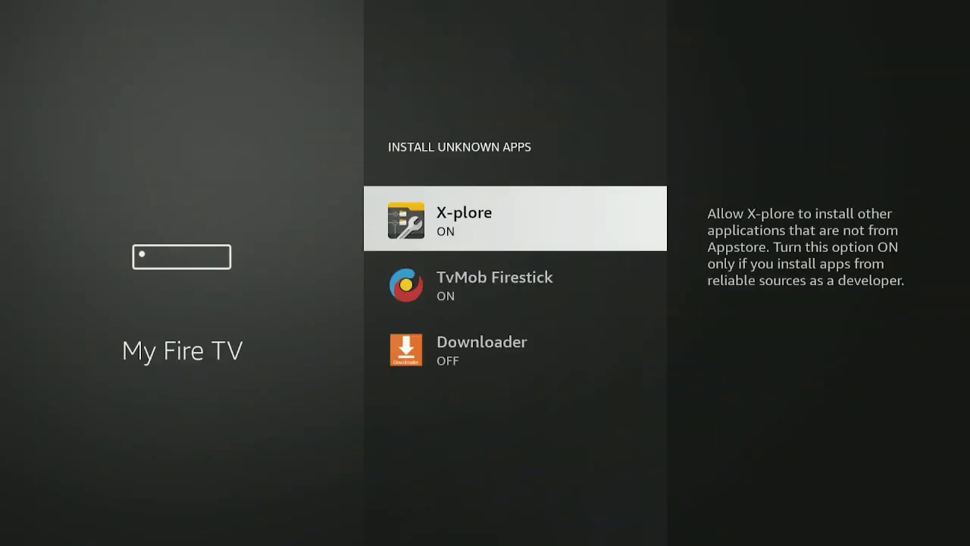
key(Down)
key(Down)
key(Return)
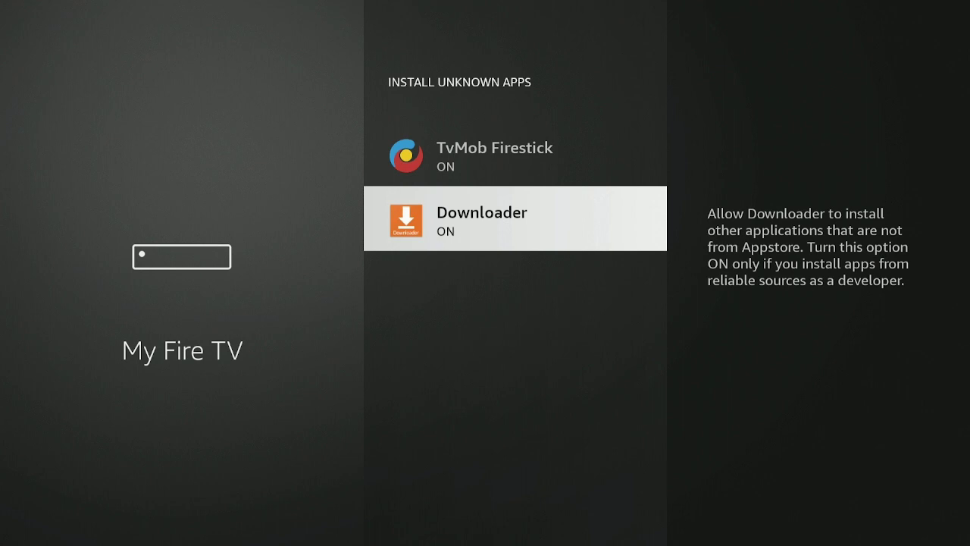
key(Escape)
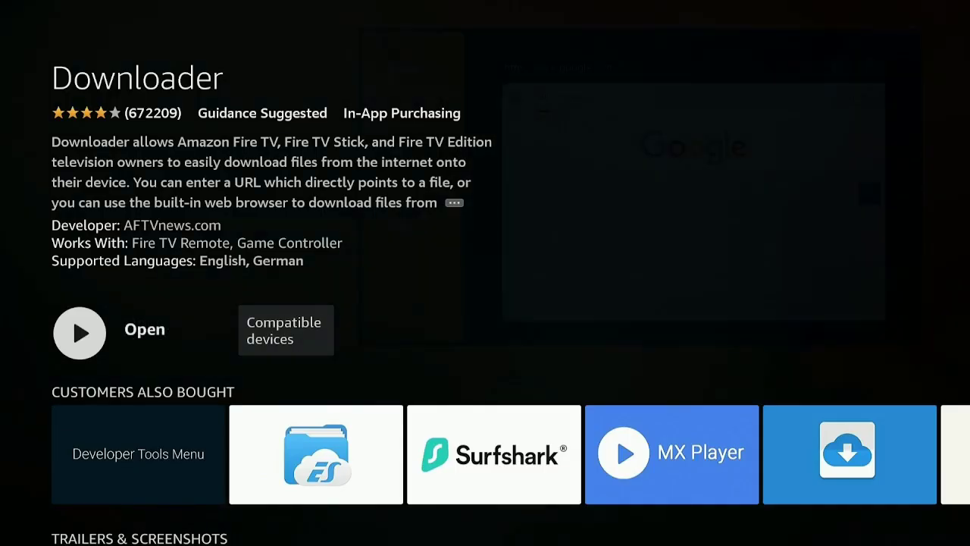
Step: Relaunch Downloader and install the downloaded Kodi v21 pre-release APK
key(Return)
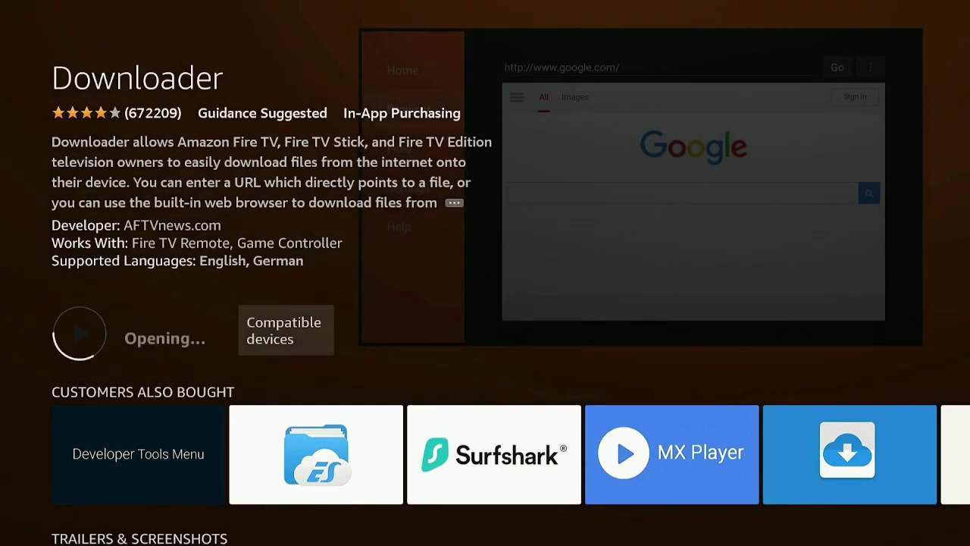
key(Up)
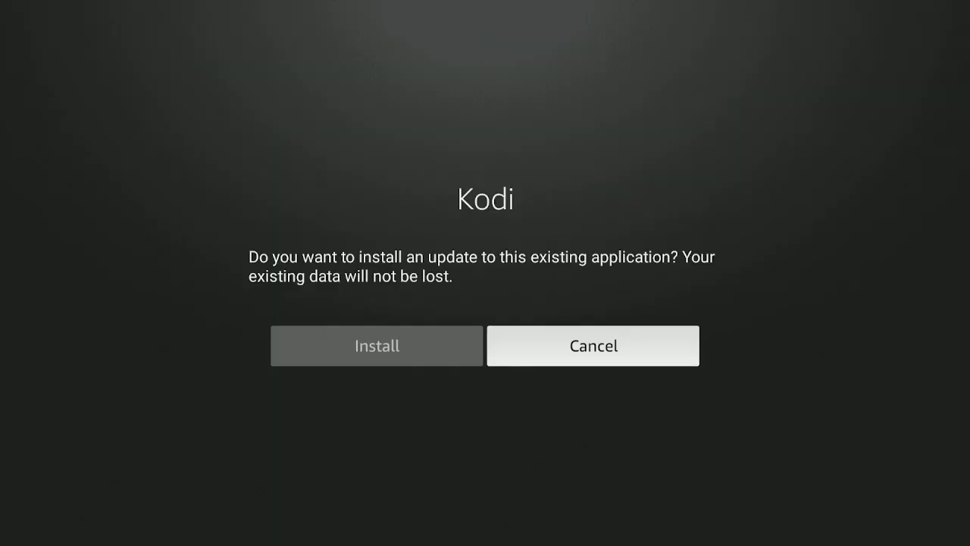
key(Left)
key(Return)
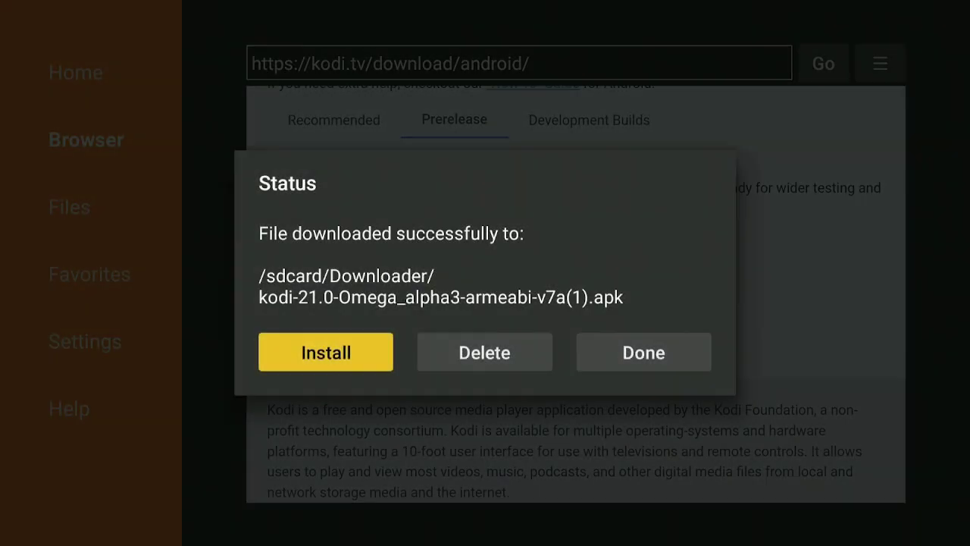
Step: Delete the downloaded Kodi APK file, confirm the deletion, and return Home
key(Right)
key(Return)
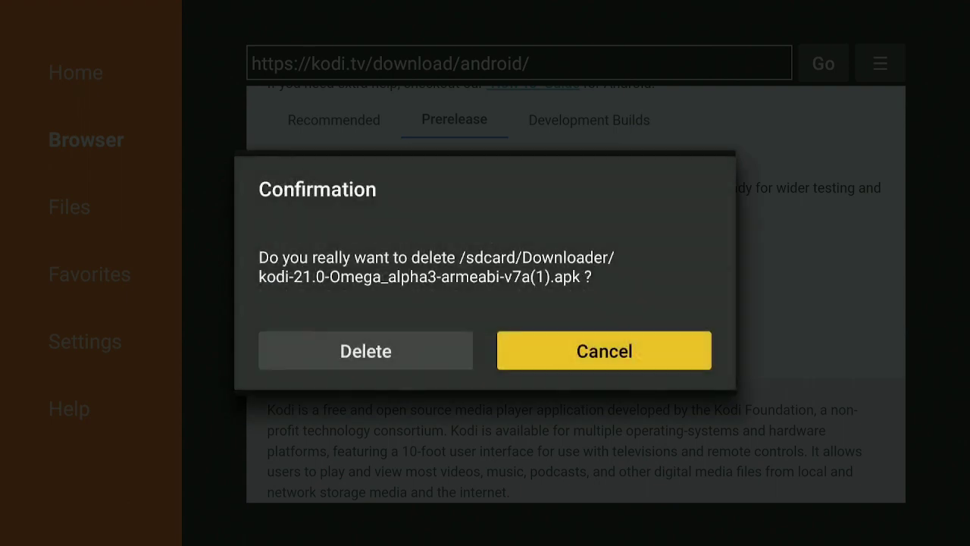
key(Left)
key(Return)
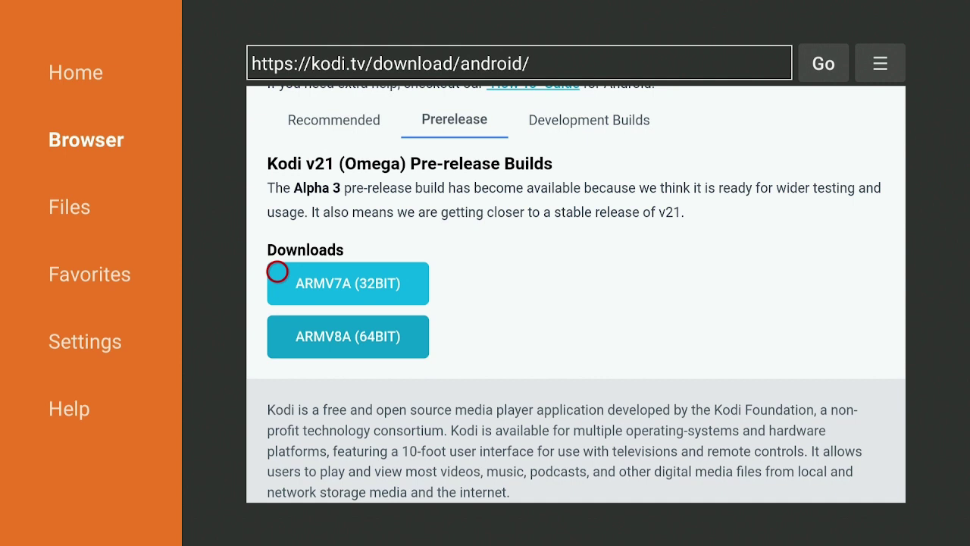
key(Home)
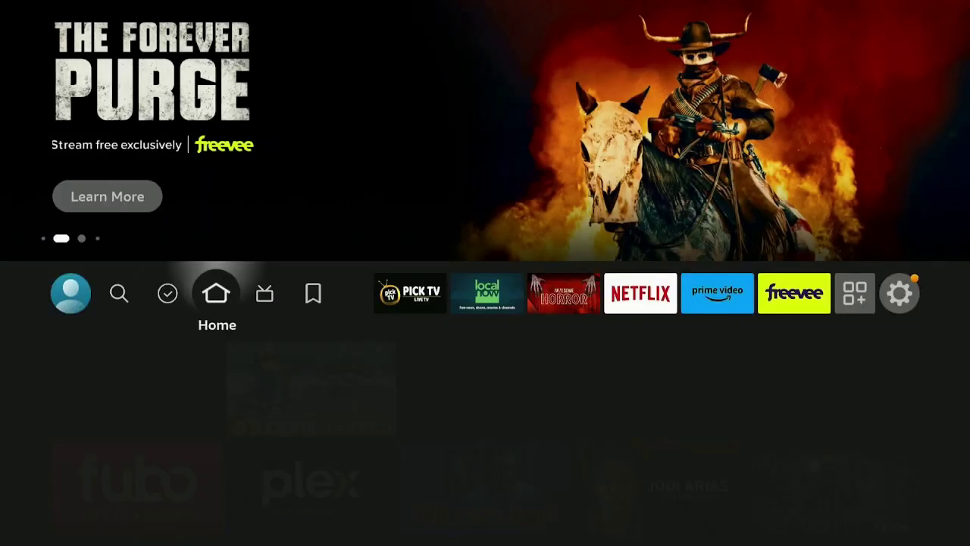
Step: Move Kodi to the front using its options menu in the apps grid, then return Home
key(Right)
key(Right)
key(Right)
key(Right)
key(Right)
key(Right)
key(Right)
key(Right)
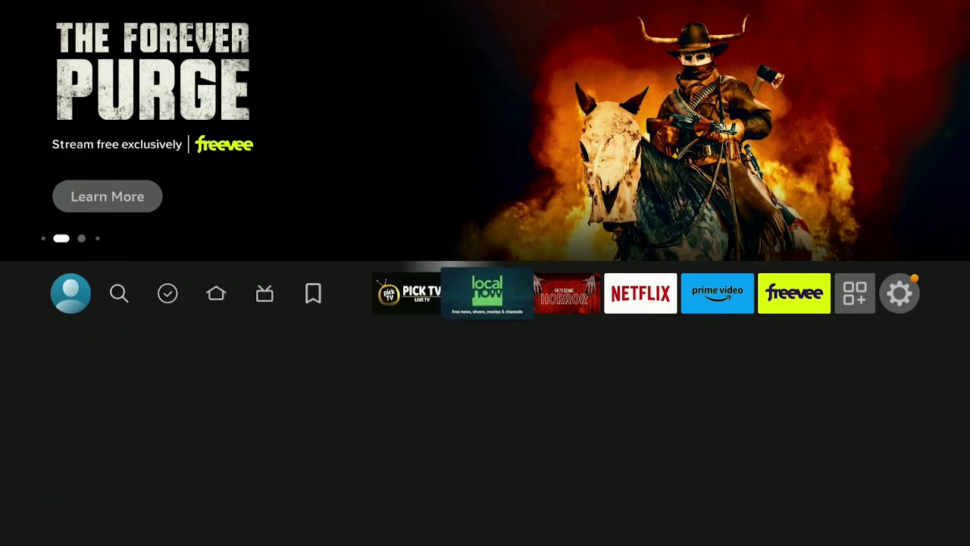
key(Right)
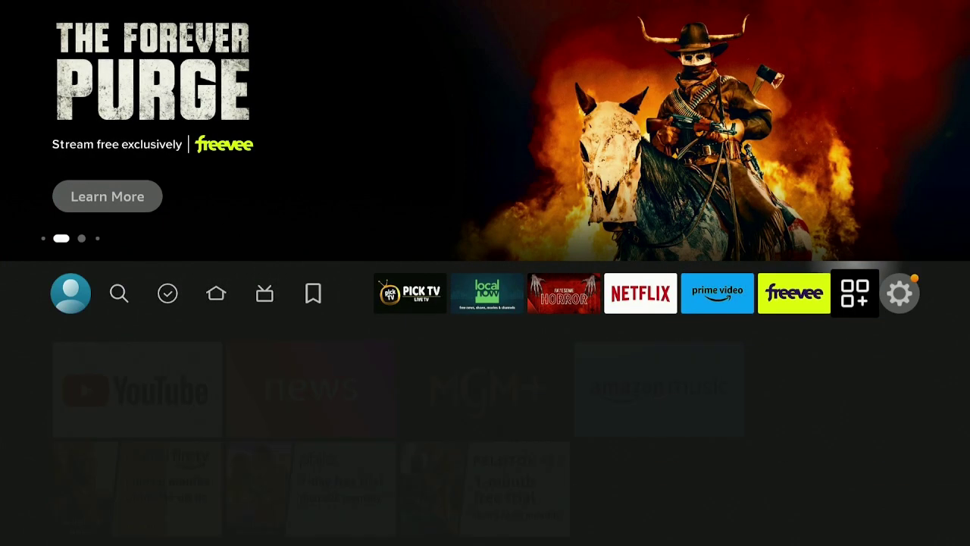
key(Return)
key(Down)
key(Down)
key(Down)
key(Down)
key(Down)
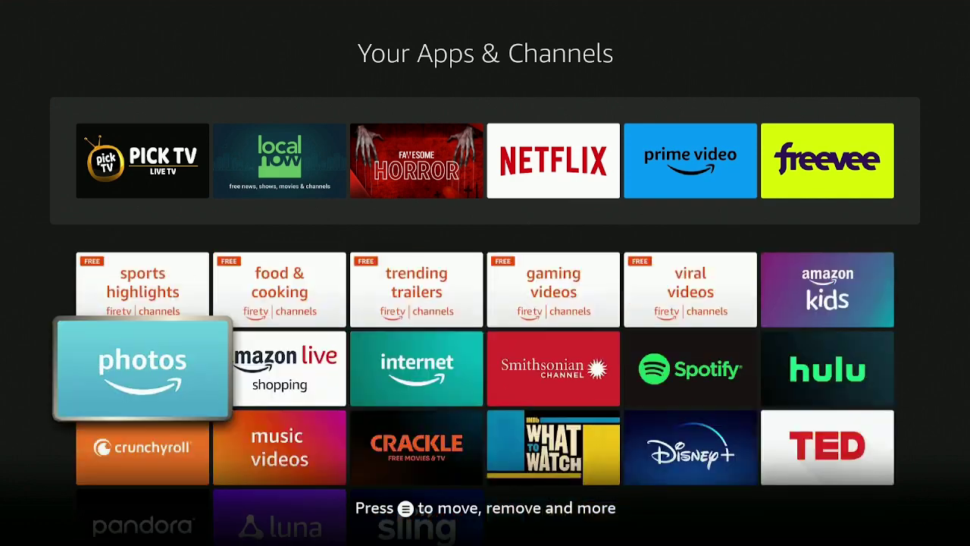
key(Down)
key(Right)
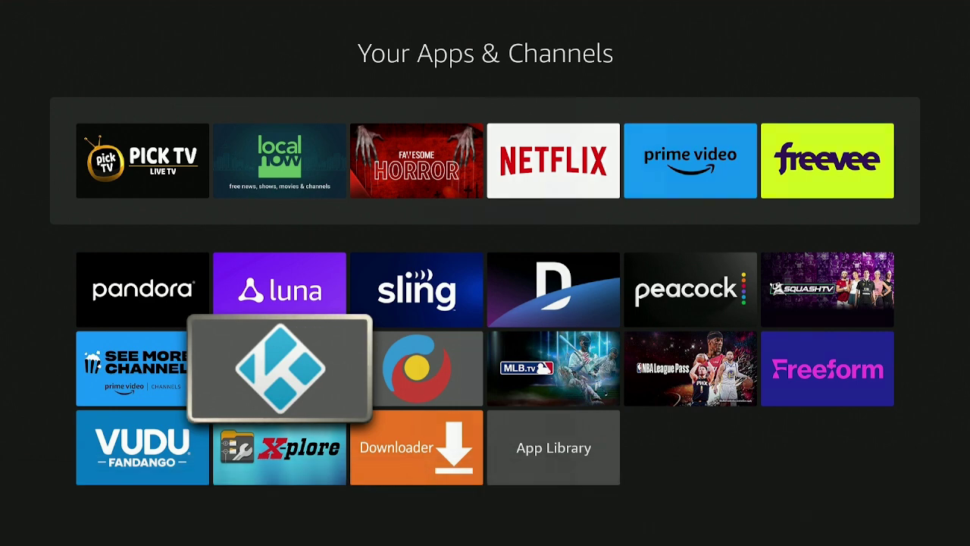
key(Menu)
key(Down)
key(Return)
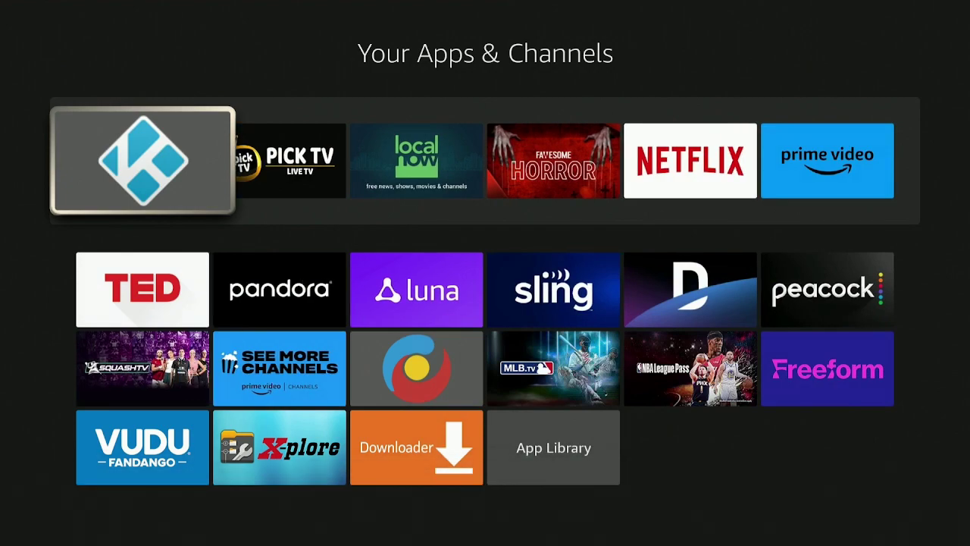
key(Home)
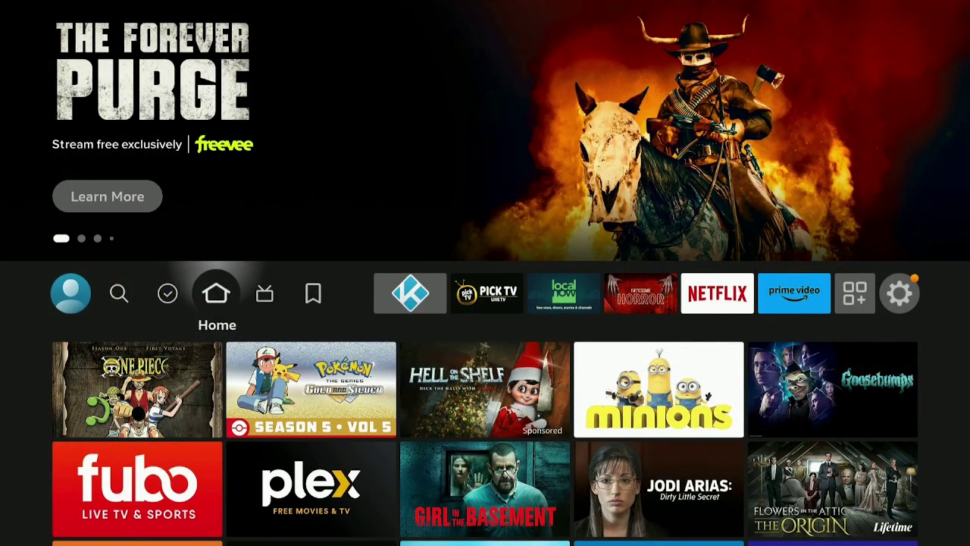
key(Right)
key(Right)
key(Right)
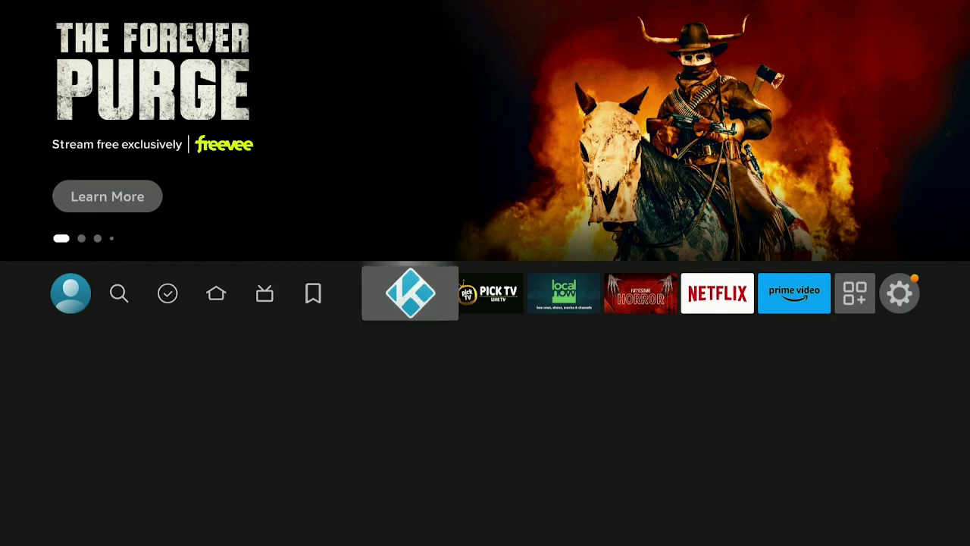
Step: Launch Kodi and allow audio recording while in use plus photos and media access
key(Return)
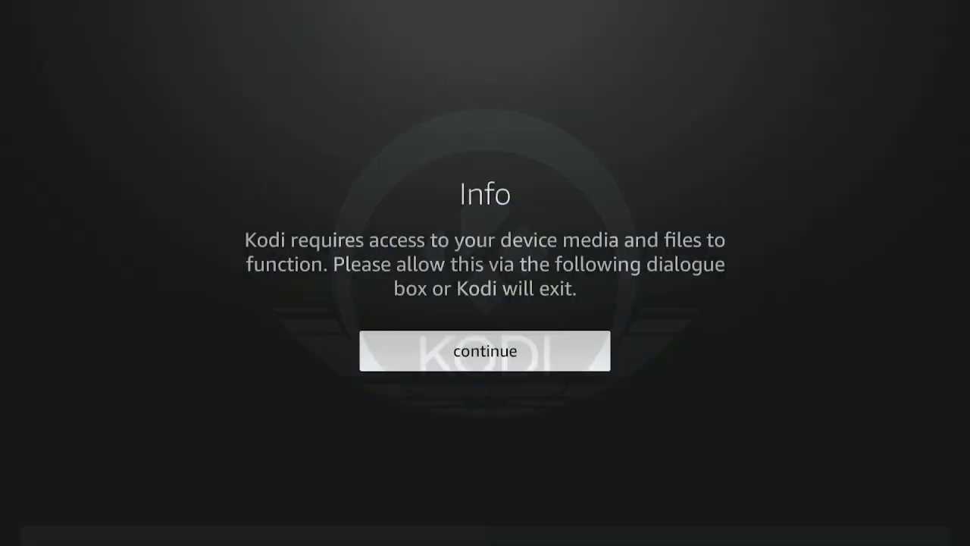
key(Return)
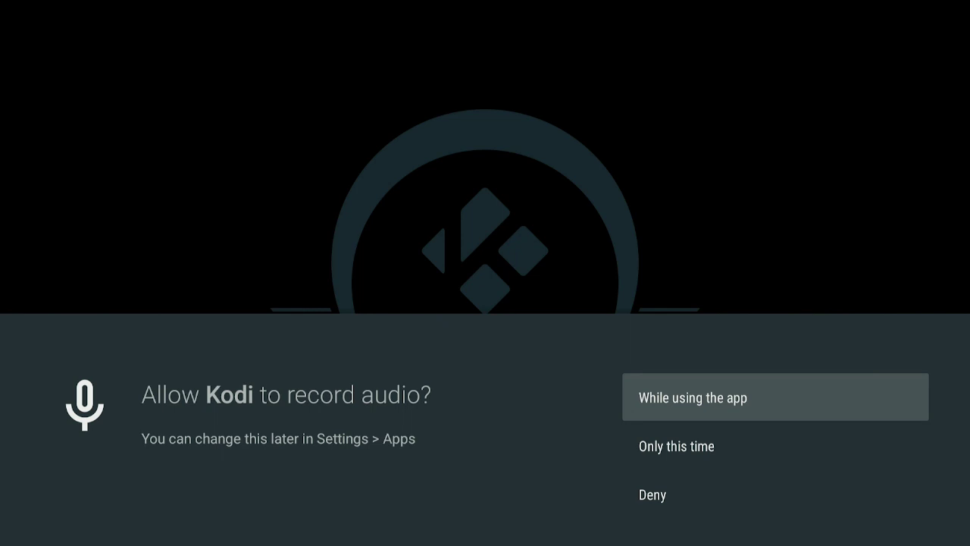
key(Return)
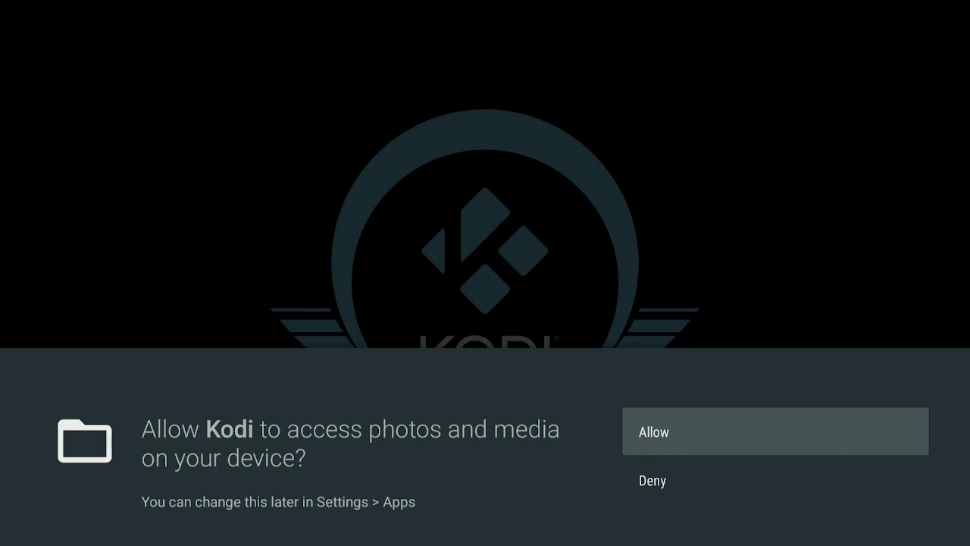
key(Return)
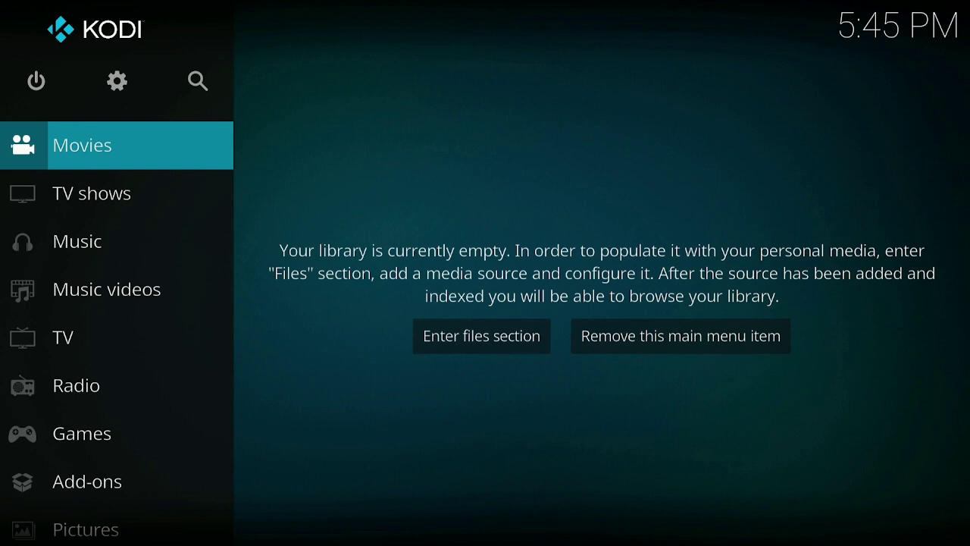
Step: Browse the Kodi menu past Music and Games into Add-ons, viewing its categories and Android apps
key(Down)
key(Down)
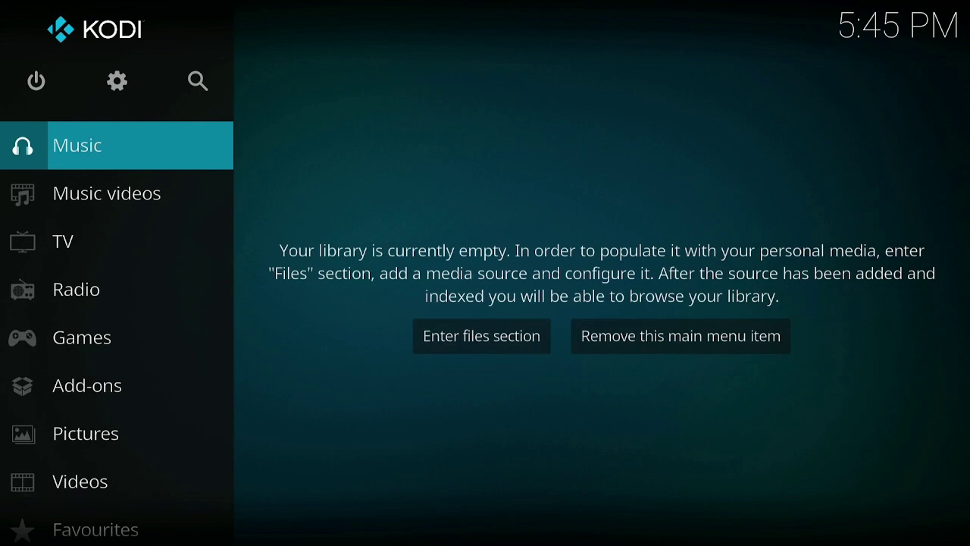
key(Down)
key(Down)
key(Down)
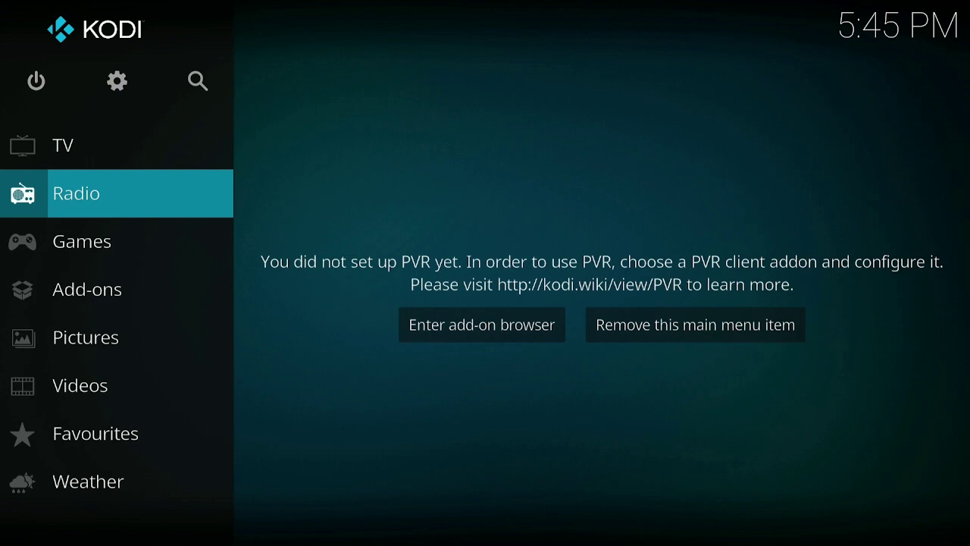
key(Down)
key(Down)
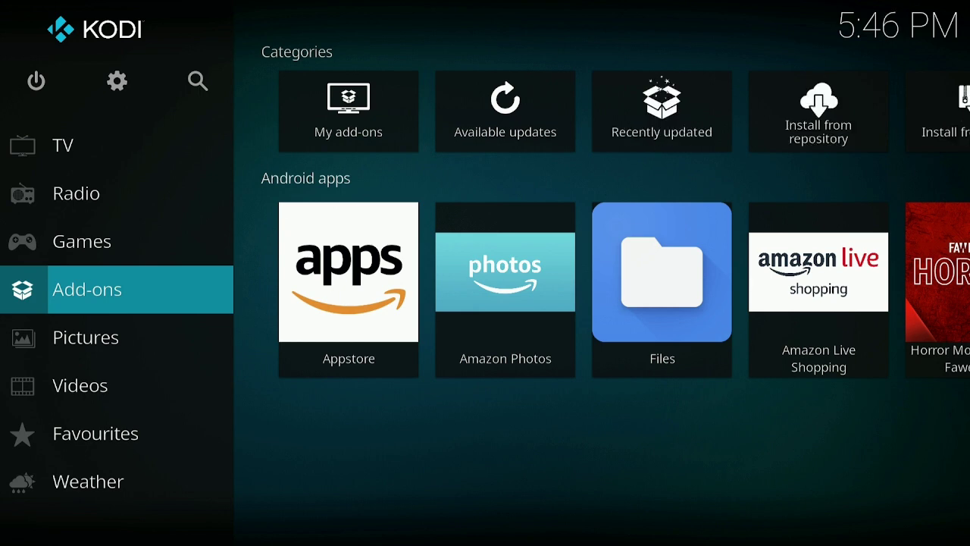
key(Right)
key(Right)
key(Down)
key(Right)
key(Right)
key(Right)
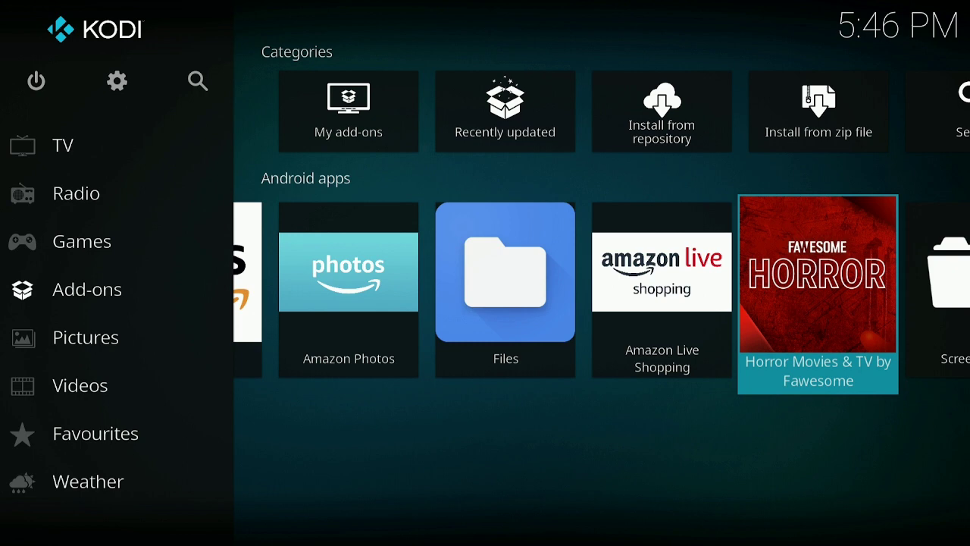
Step: Continue through Pictures, Videos and Weather, then return to the Fire TV home screen
key(Left)
key(Left)
key(Left)
key(Left)
key(Left)
key(Left)
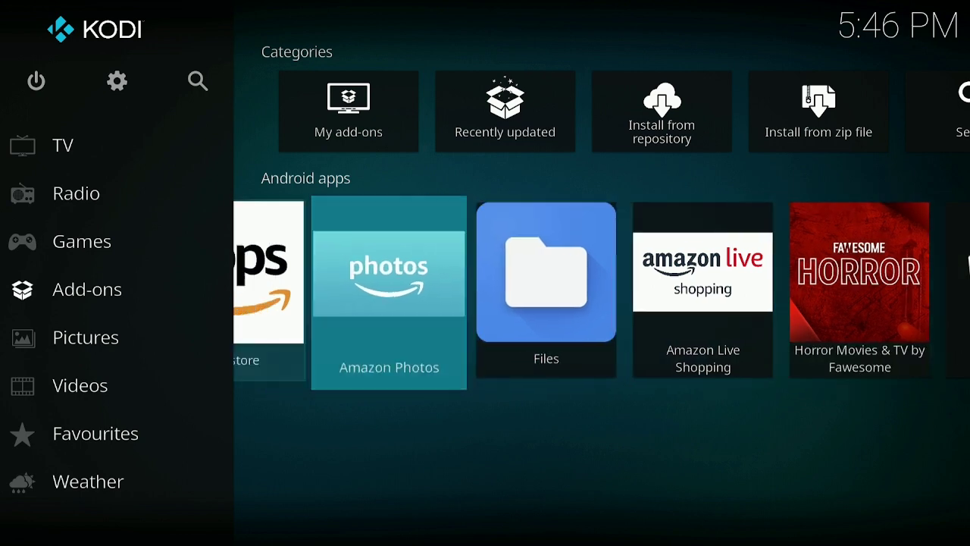
key(Down)
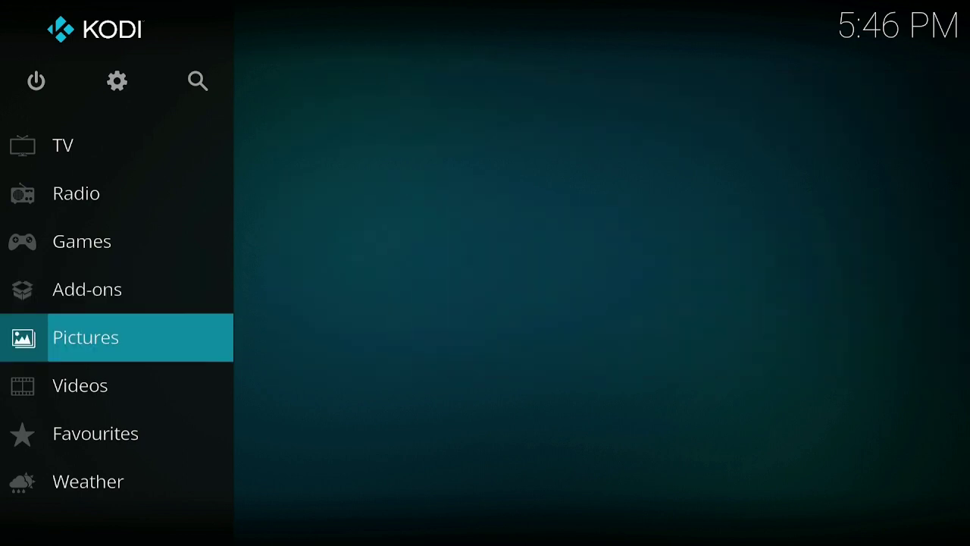
key(Down)
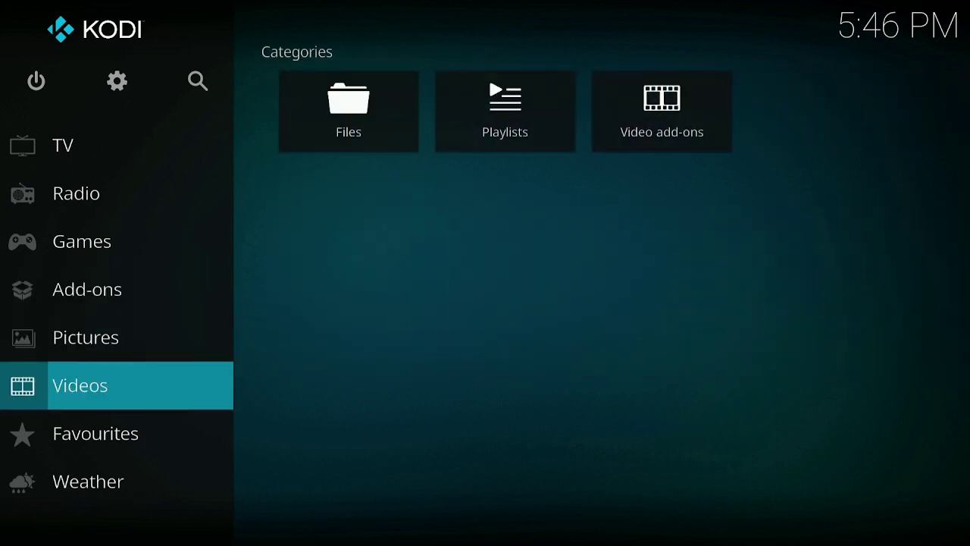
key(Down)
key(Down)
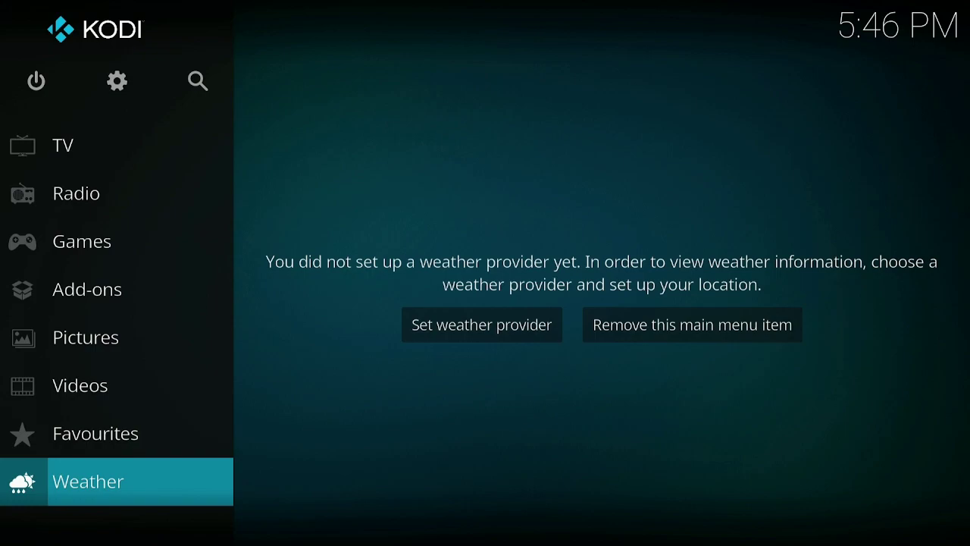
key(Home)
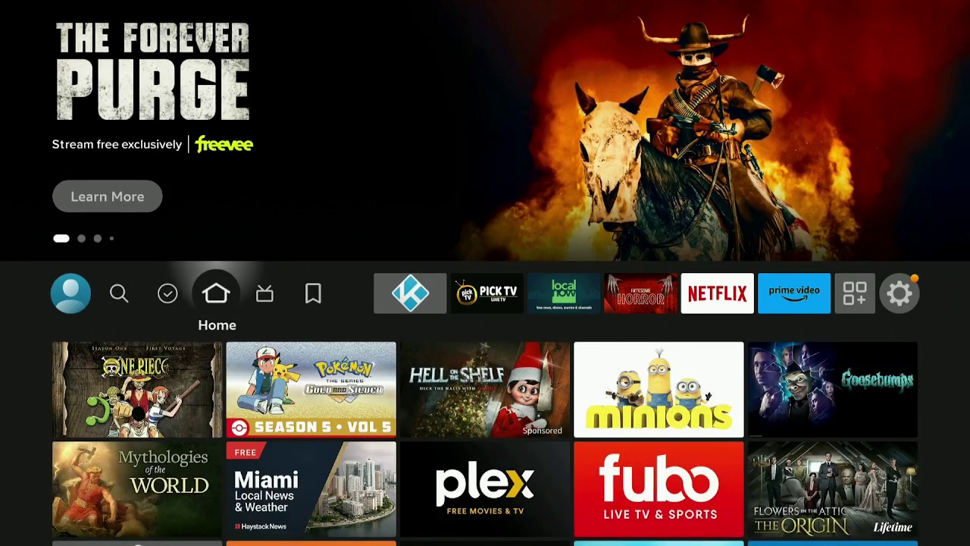